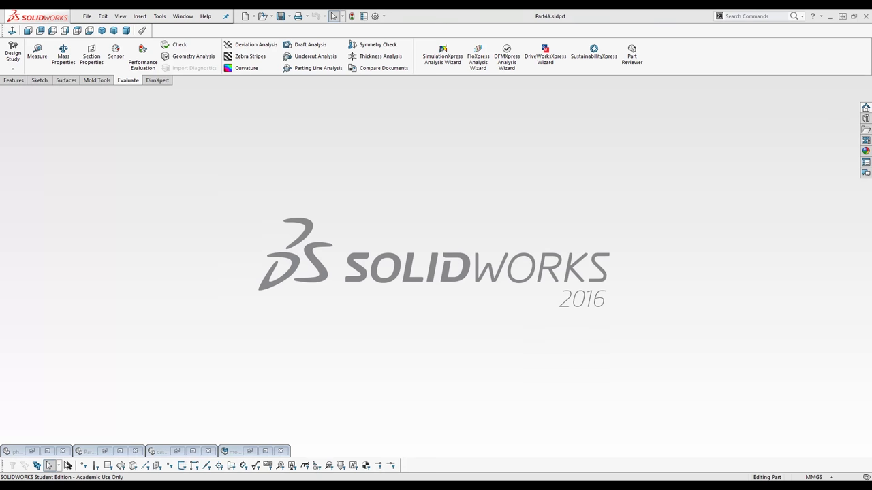
click(47, 452)
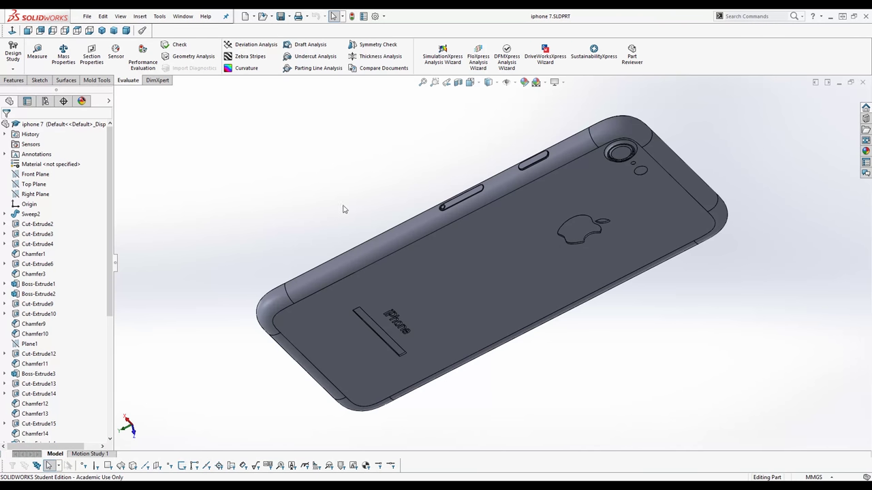
middle_drag(343, 209, 502, 295)
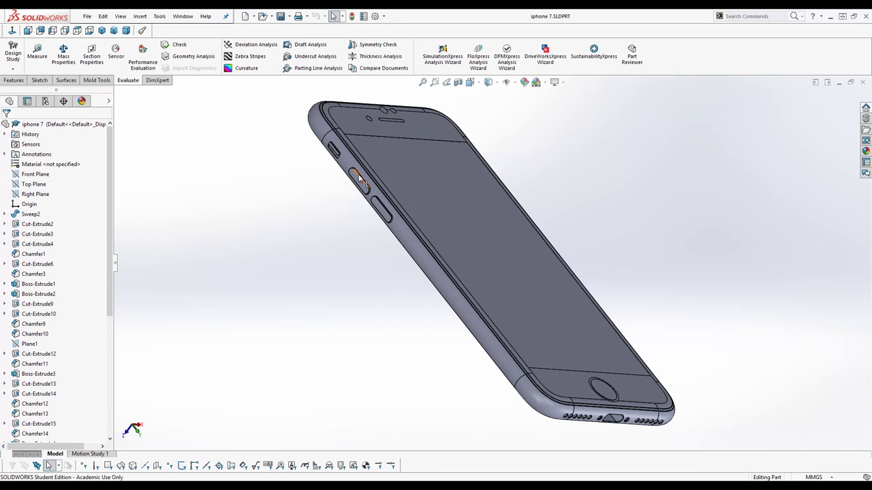
middle_drag(383, 209, 549, 372)
key(f)
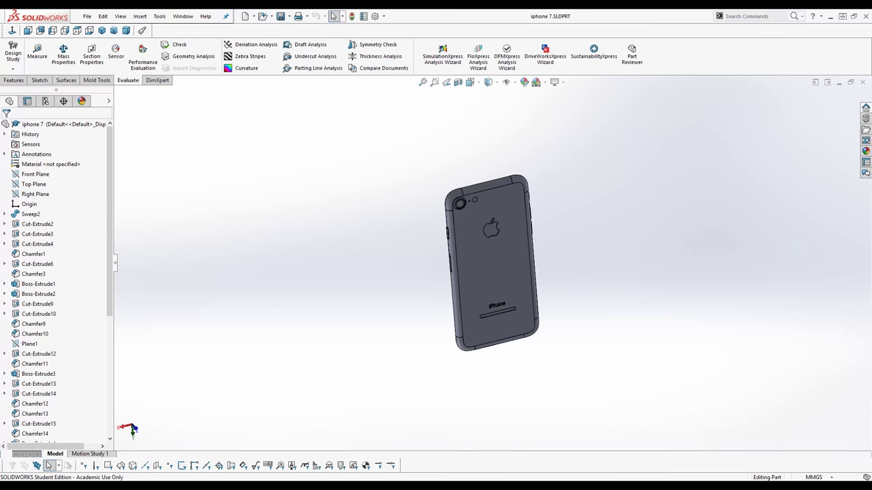
click(838, 82)
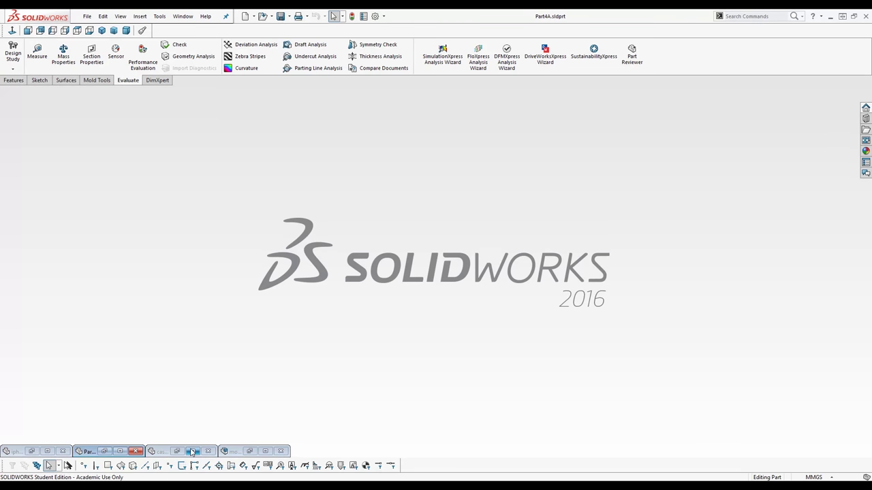
Step: Restore the case5 phone case part, orbit and zoom it, check a wall edge's length, then fit it to view
click(193, 453)
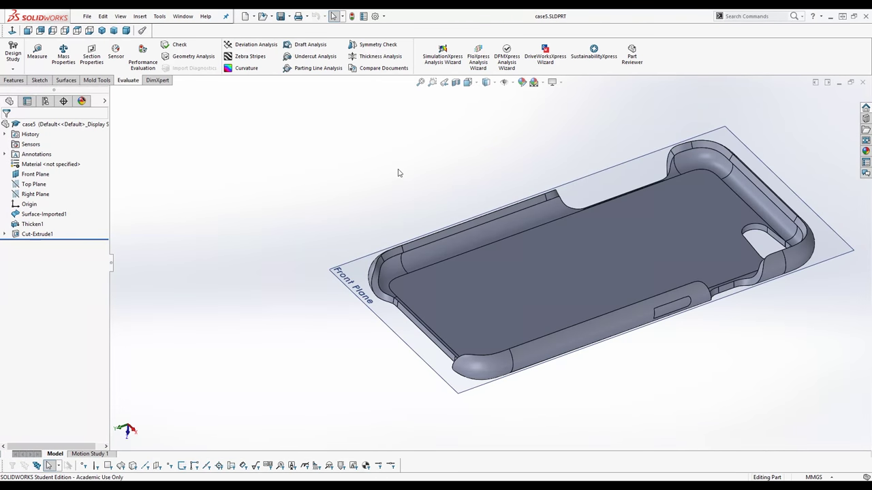
middle_drag(446, 193, 526, 192)
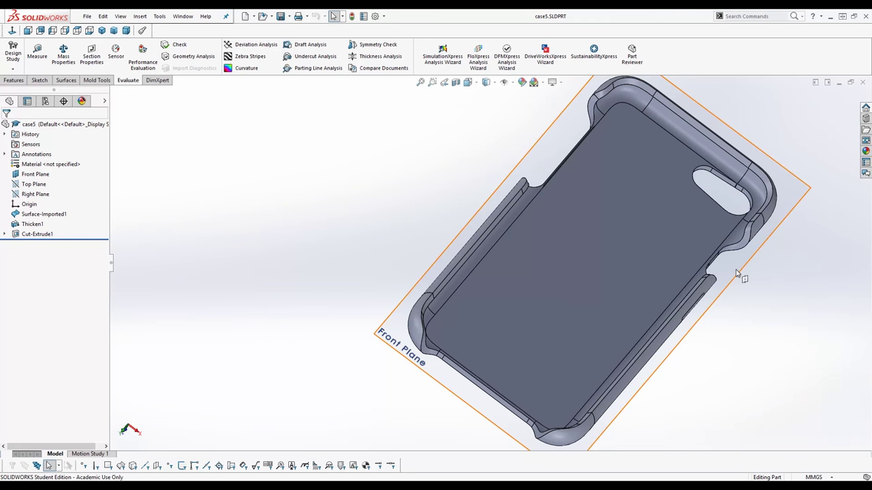
middle_drag(726, 179, 444, 279)
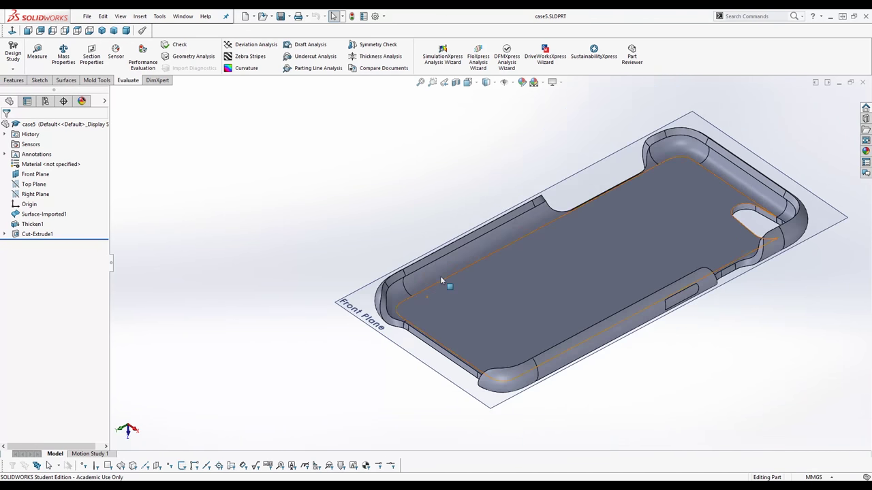
scroll(418, 276, down, 5)
click(409, 268)
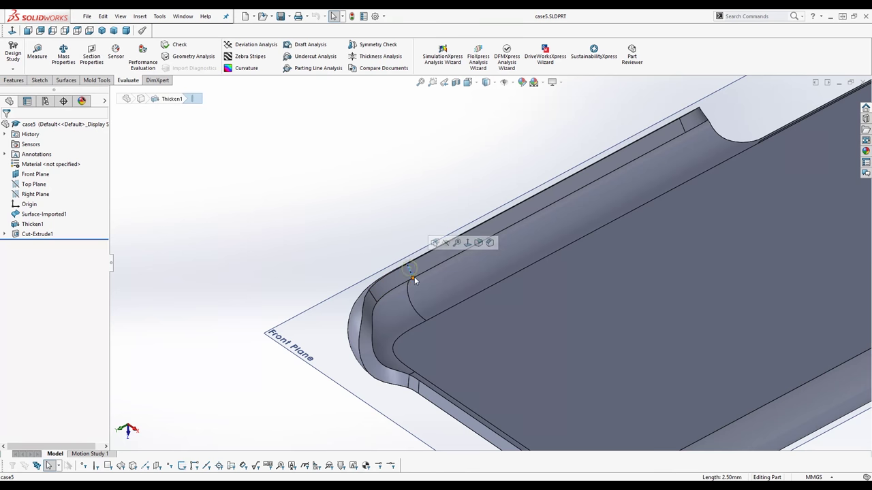
key(Escape)
key(f)
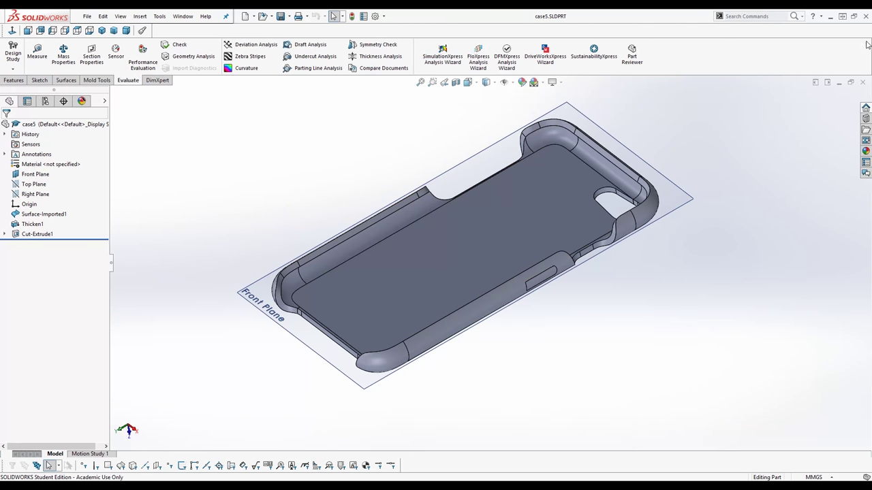
Step: Close the case5 part and zoom into the Part4A mold cavity block
click(840, 82)
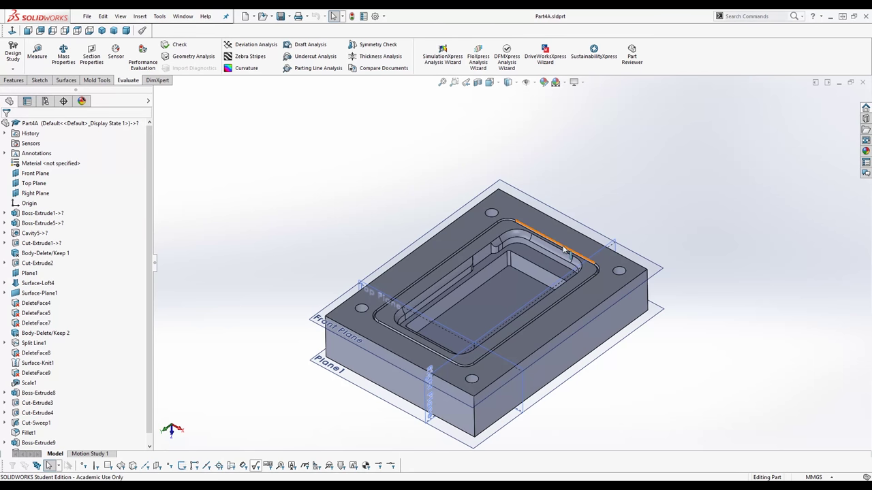
scroll(531, 269, down, 3)
scroll(511, 276, down, 3)
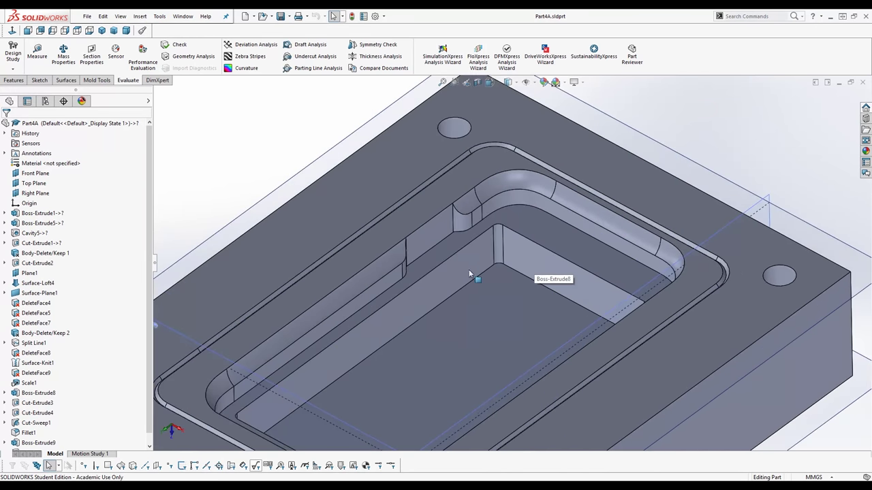
scroll(477, 272, down, 3)
Step: Check the 2 mm radius of Part4A's pocket corner fillet, orbiting and zooming around the block
click(421, 270)
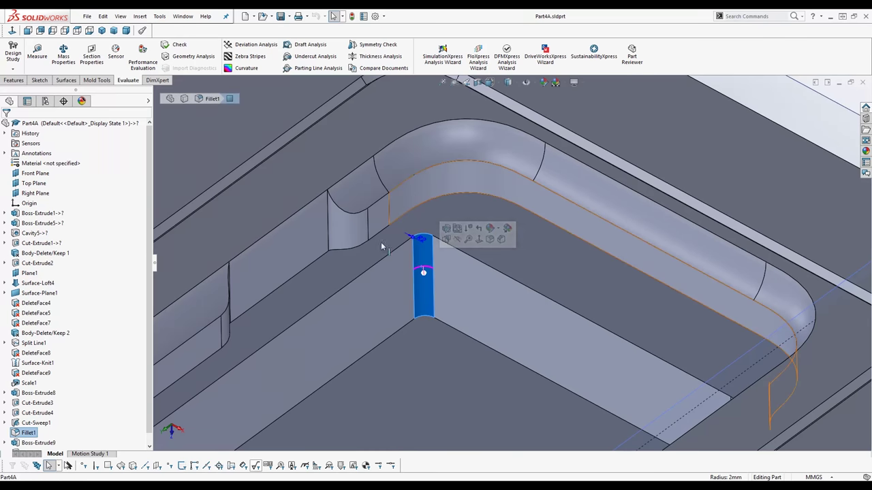
scroll(505, 286, up, 5)
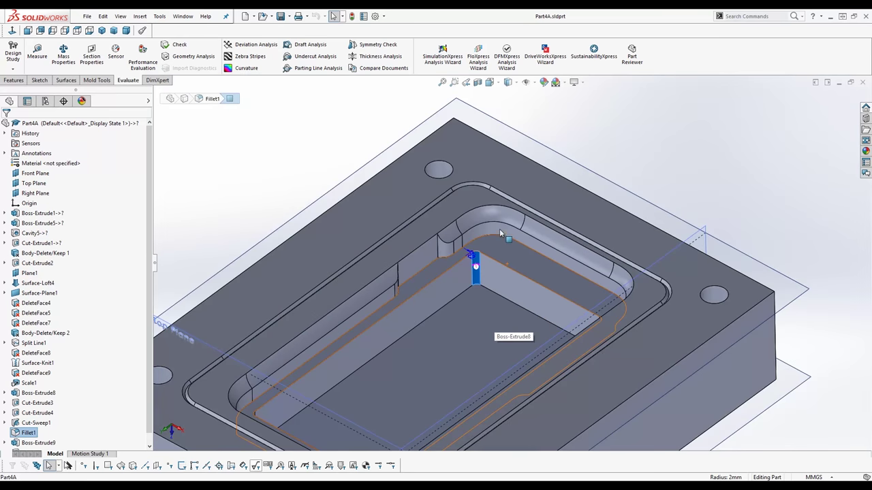
middle_drag(472, 320, 459, 347)
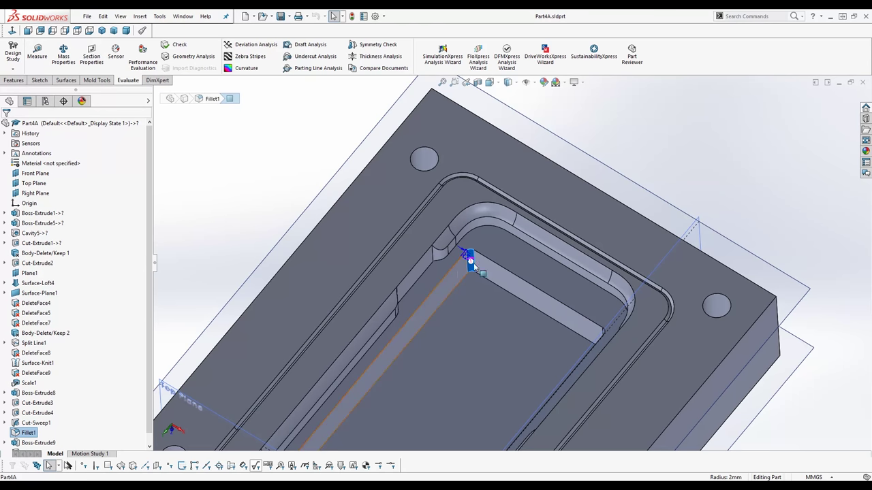
scroll(477, 246, down, 3)
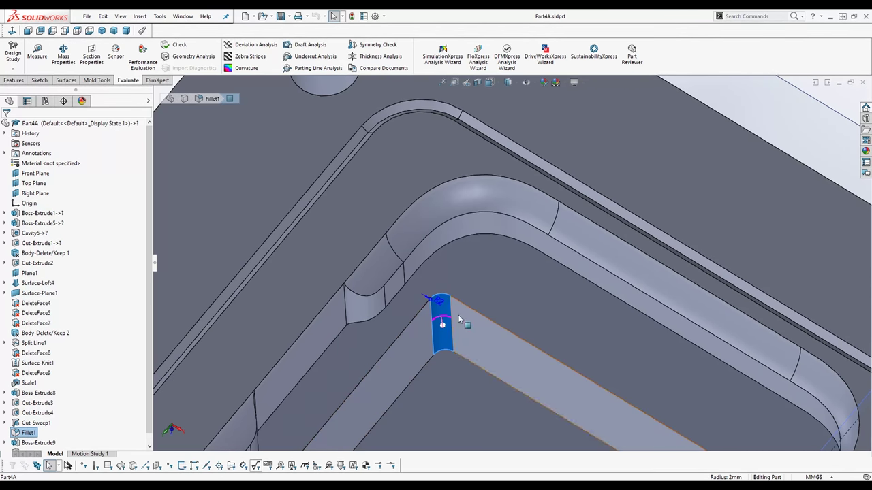
scroll(453, 295, up, 5)
scroll(493, 286, down, 6)
scroll(493, 286, up, 2)
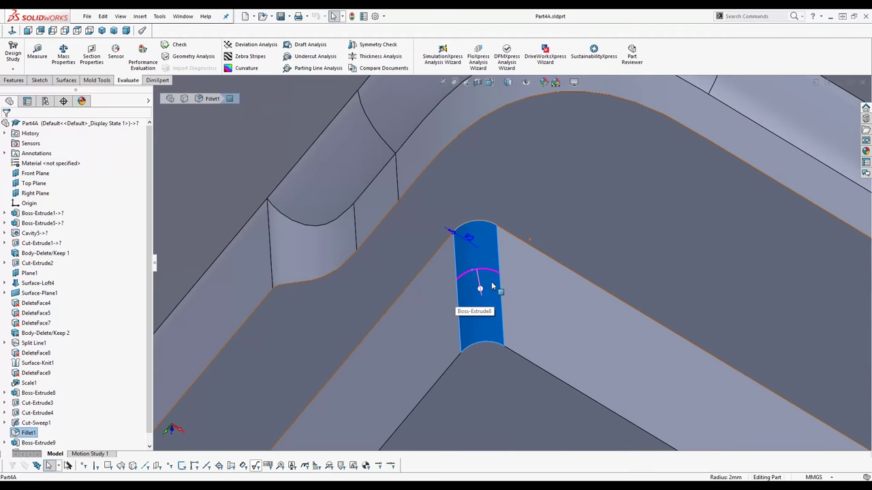
scroll(493, 288, up, 3)
scroll(508, 293, up, 4)
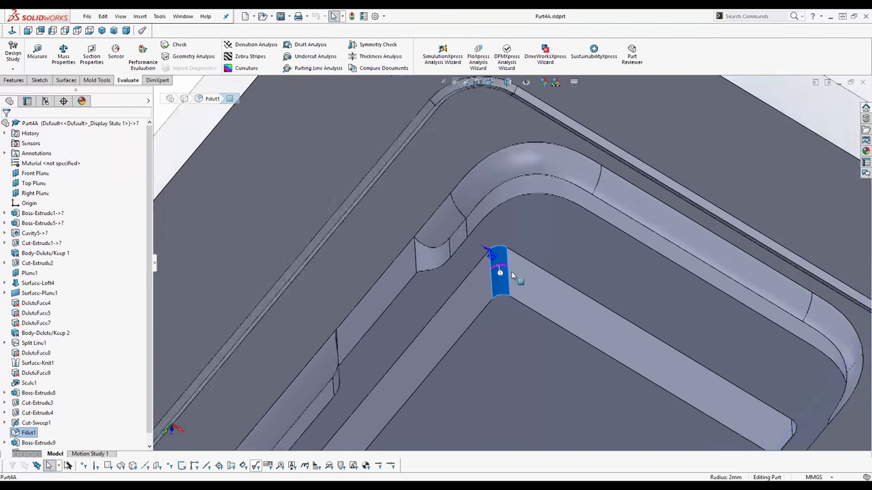
click(335, 204)
scroll(511, 262, up, 5)
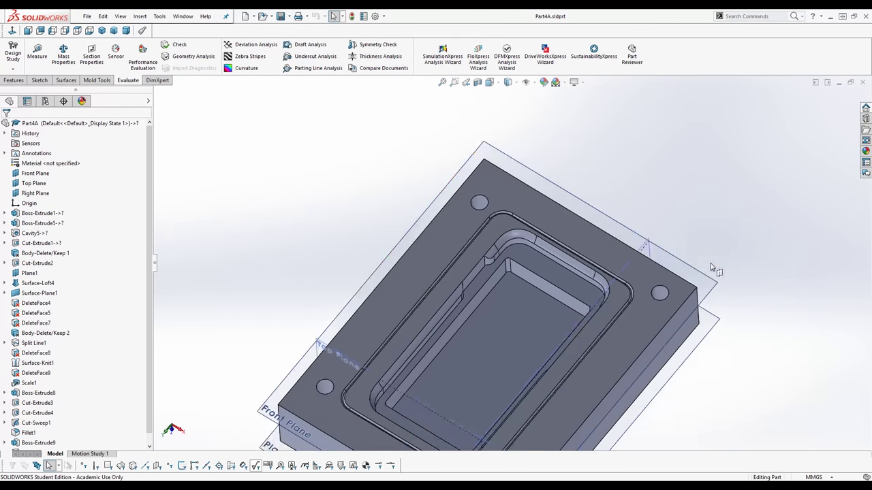
middle_drag(455, 325, 425, 305)
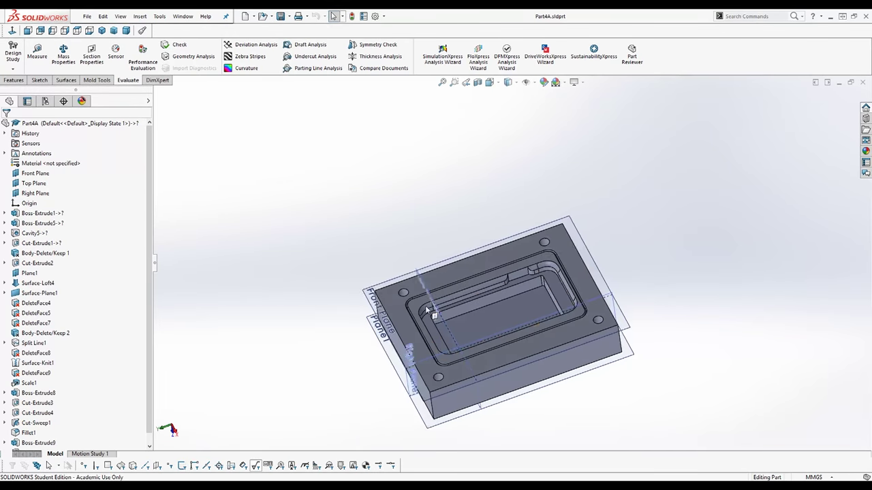
scroll(434, 271, down, 4)
scroll(421, 309, down, 5)
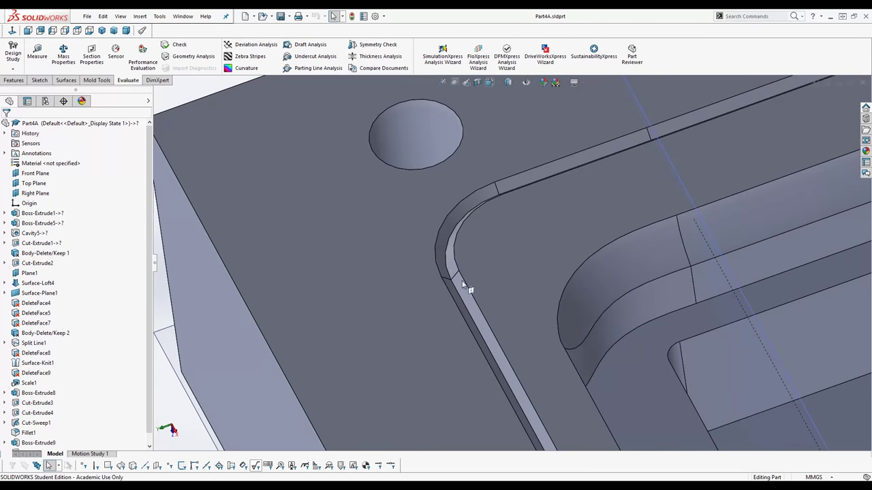
click(456, 289)
scroll(463, 280, down, 3)
middle_drag(470, 272, 460, 214)
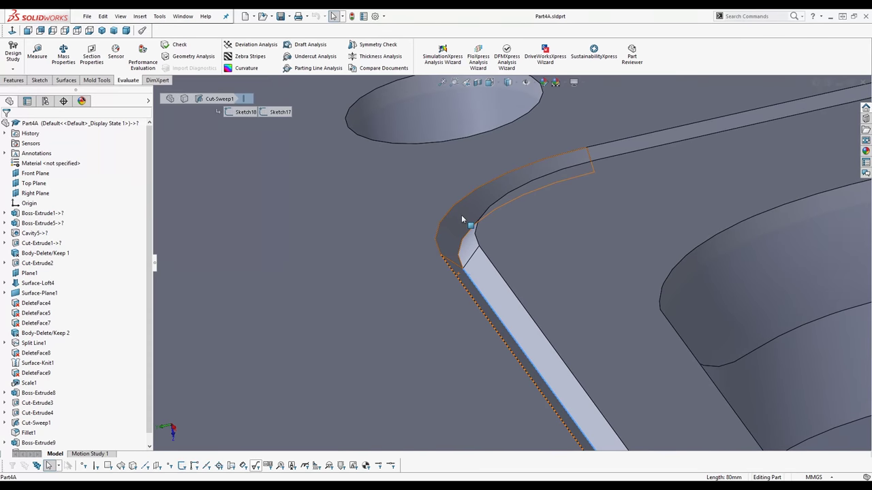
click(469, 214)
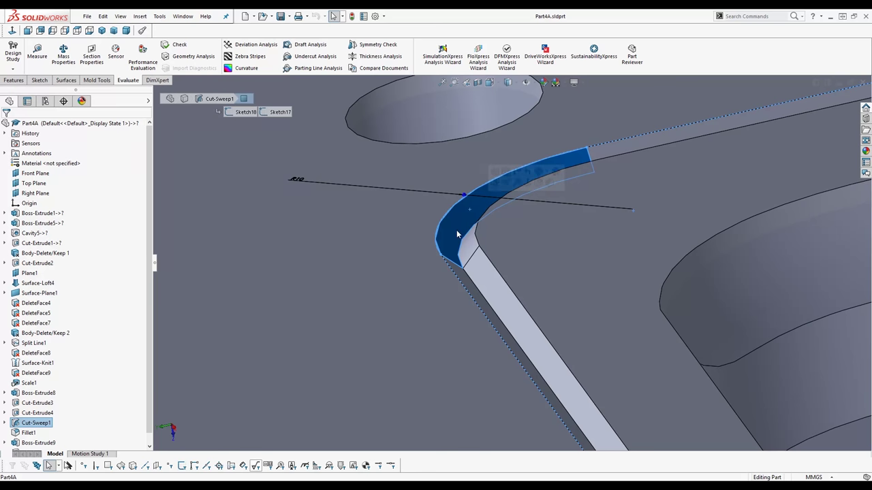
scroll(682, 263, up, 5)
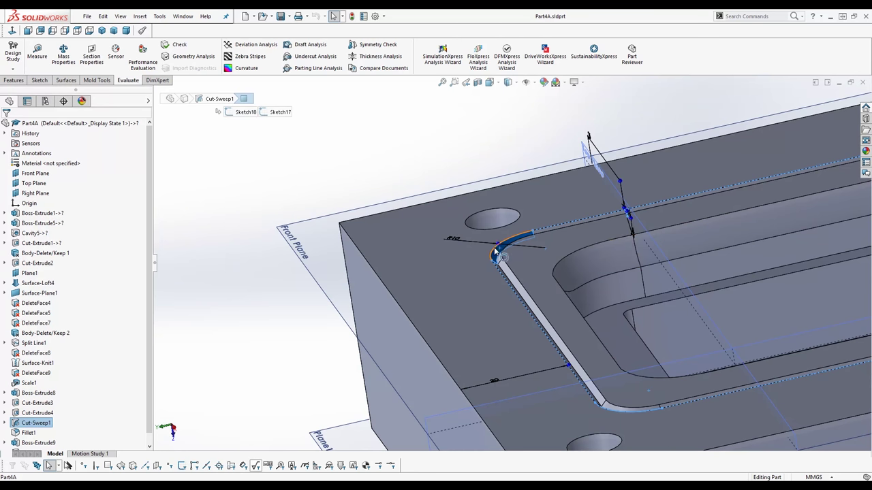
scroll(497, 254, up, 6)
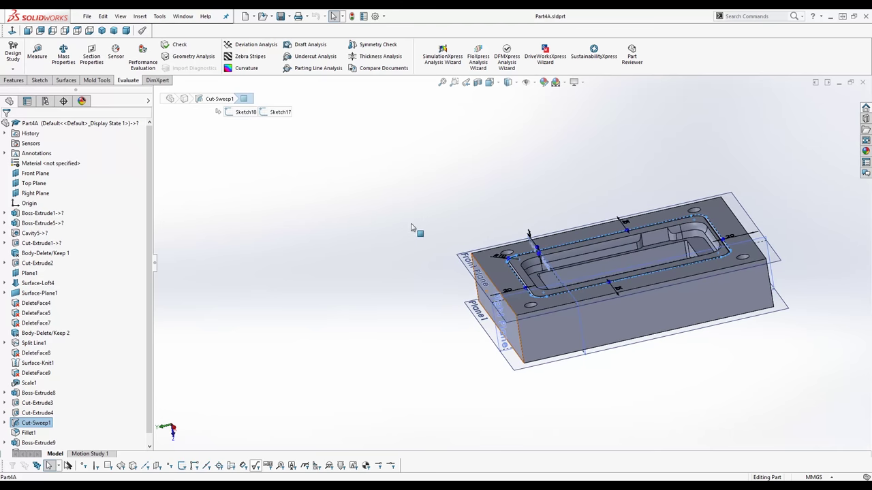
Step: Look down on Part4A's top and inspect the guide pin hole near the corner
click(415, 208)
middle_drag(520, 234, 507, 250)
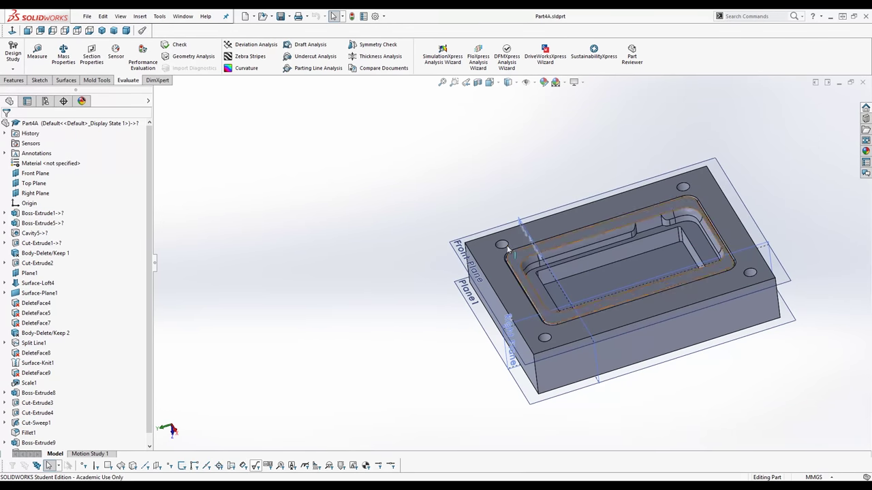
click(502, 246)
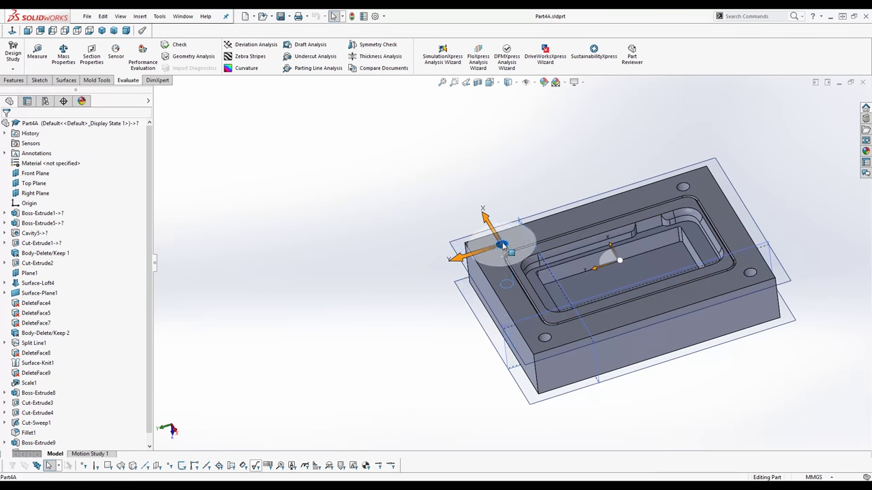
click(579, 192)
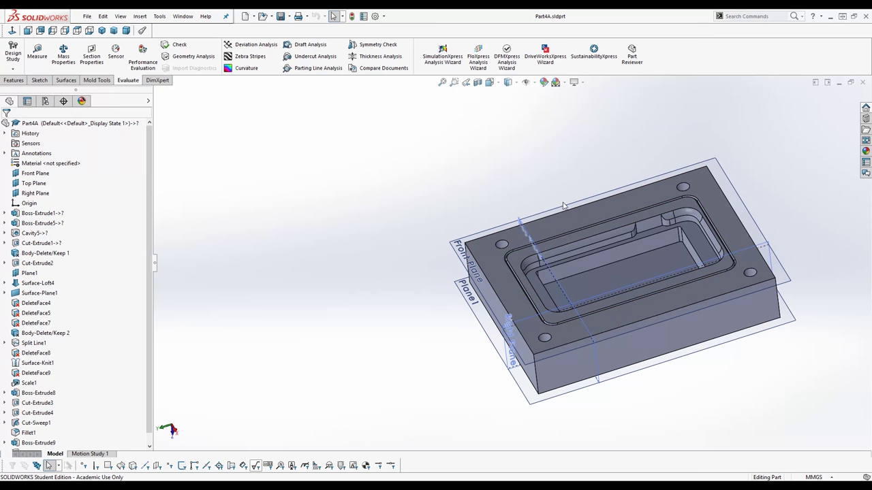
Step: View Part4A from the Top and locate where the Front Plane runs through it
click(77, 31)
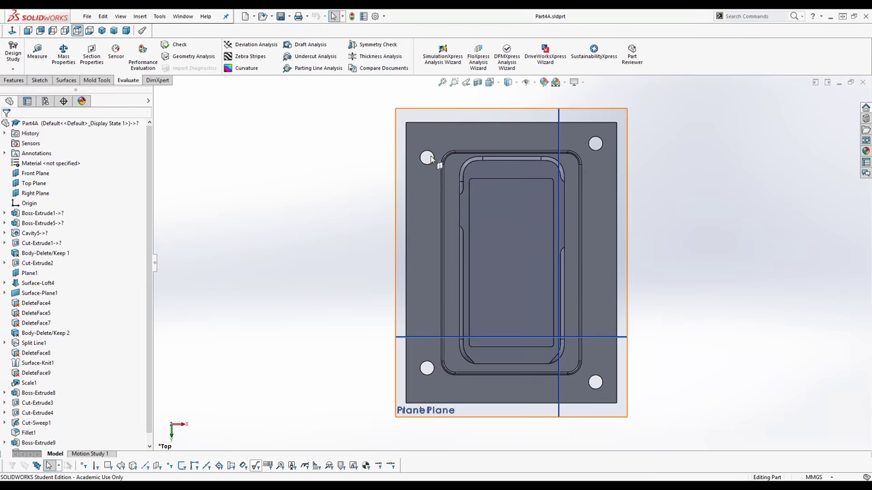
click(430, 157)
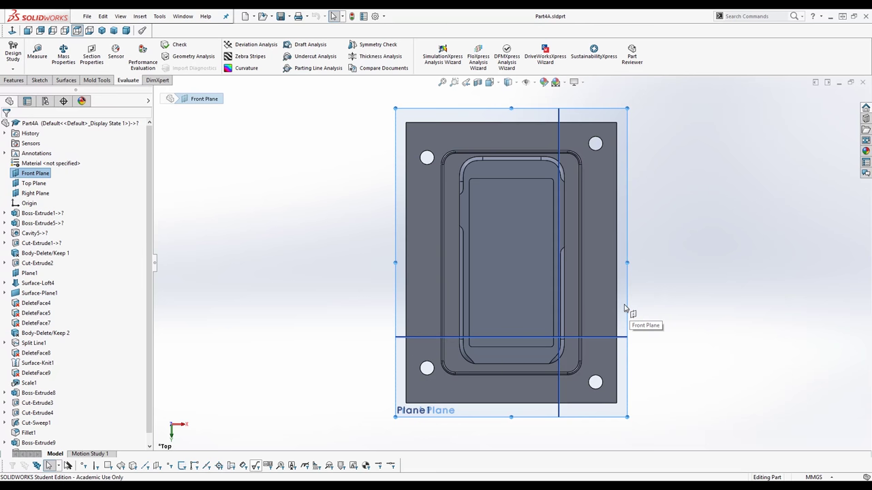
click(310, 273)
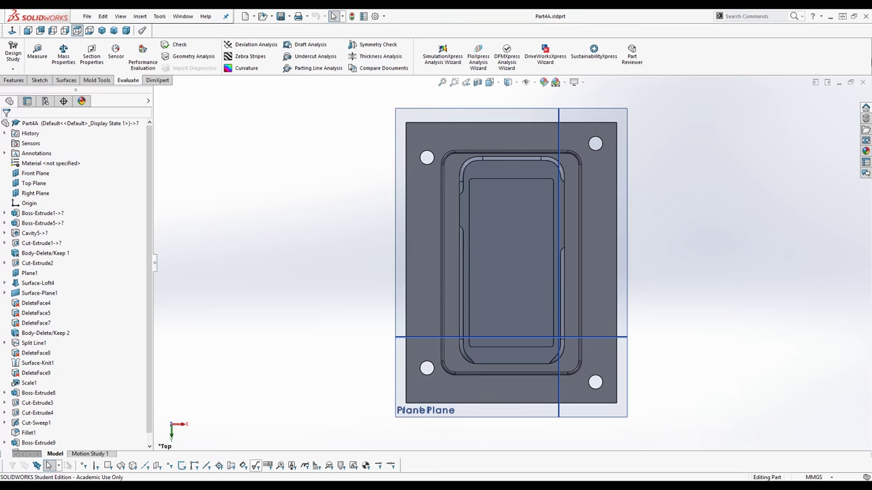
Step: Minimize Part4A and bring up the mold.SLDASM assembly, orbiting it for a better look
click(840, 82)
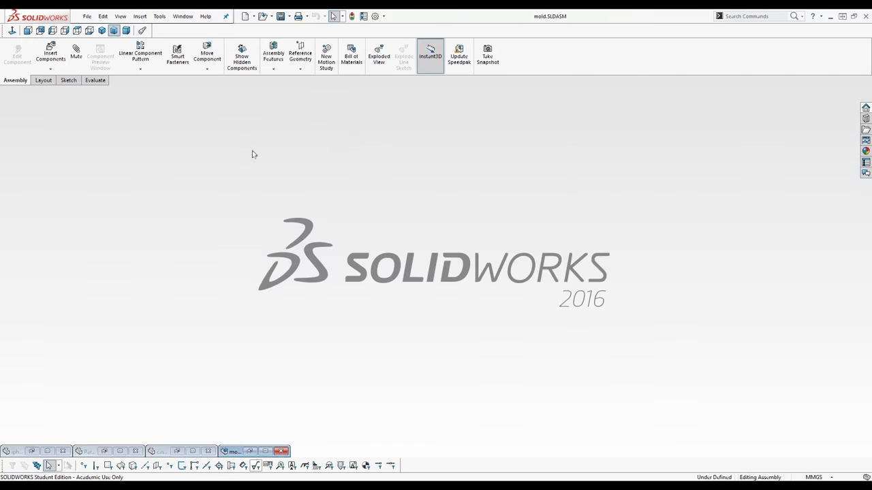
click(264, 451)
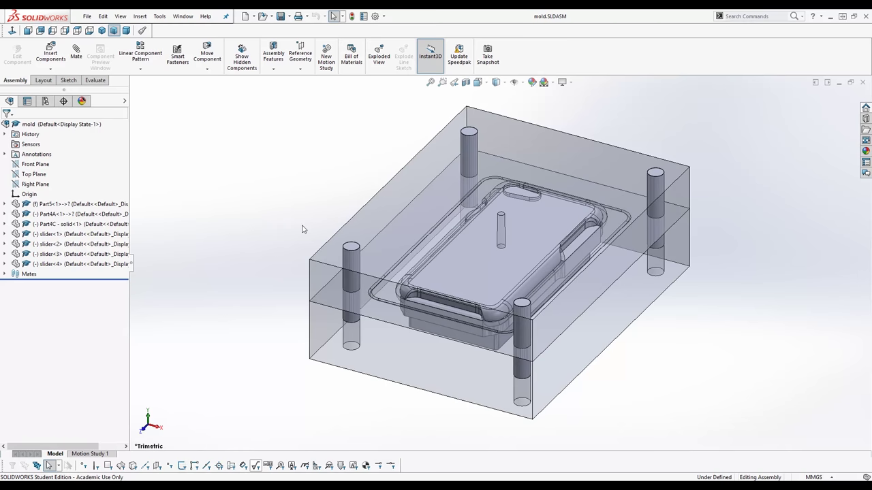
middle_drag(303, 229, 607, 276)
Step: Highlight the top mold half, lower mold half and phone case part, then reorient to a frontal angle
click(436, 331)
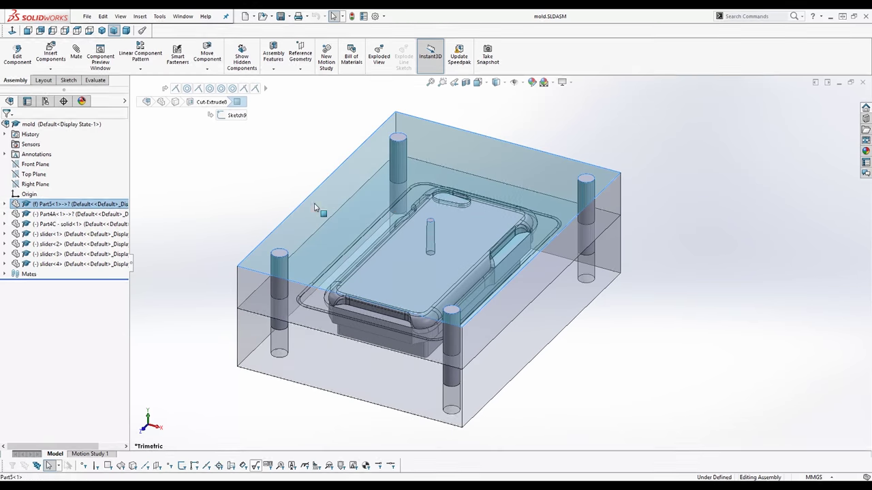
click(247, 346)
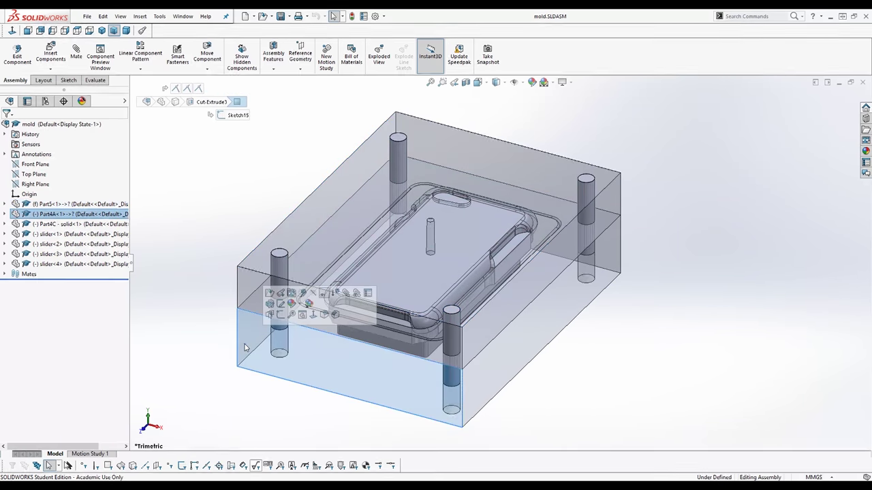
click(51, 225)
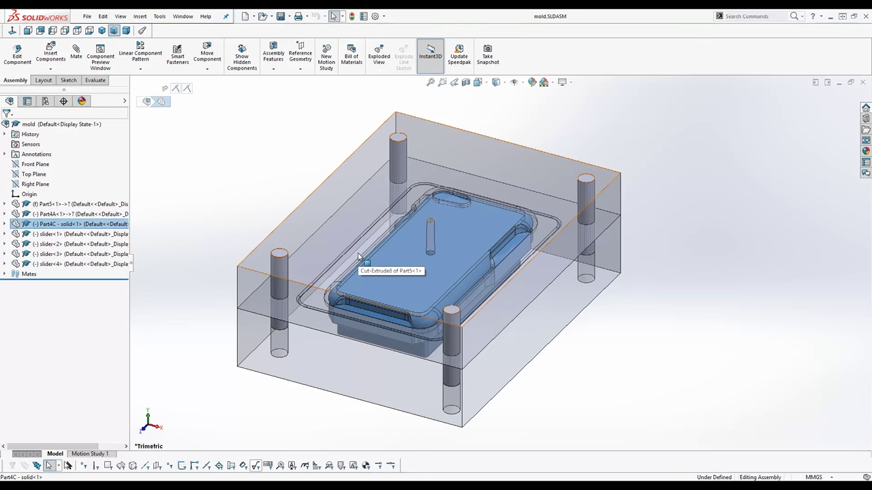
middle_drag(358, 230, 423, 347)
scroll(459, 244, down, 3)
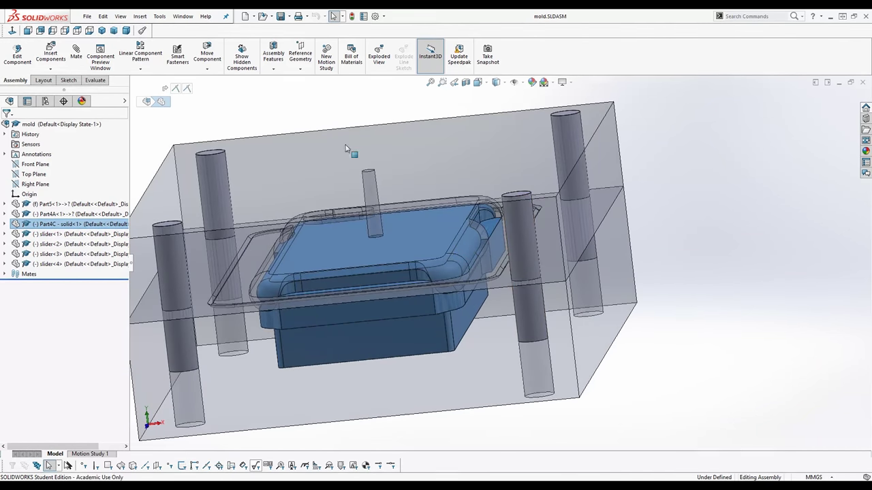
scroll(492, 265, up, 4)
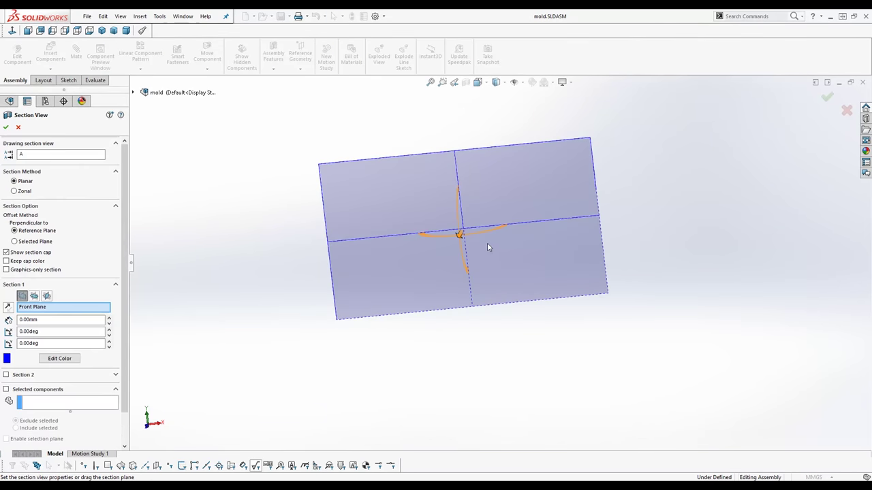
Step: Section the mold 178 mm along the Front Plane and inspect the cavity from the Front view
drag(456, 235, 439, 286)
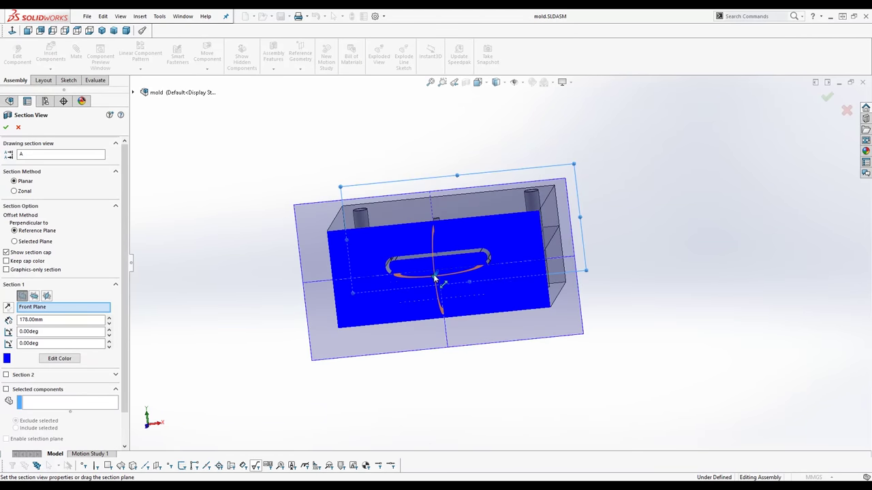
click(6, 128)
scroll(453, 257, down, 5)
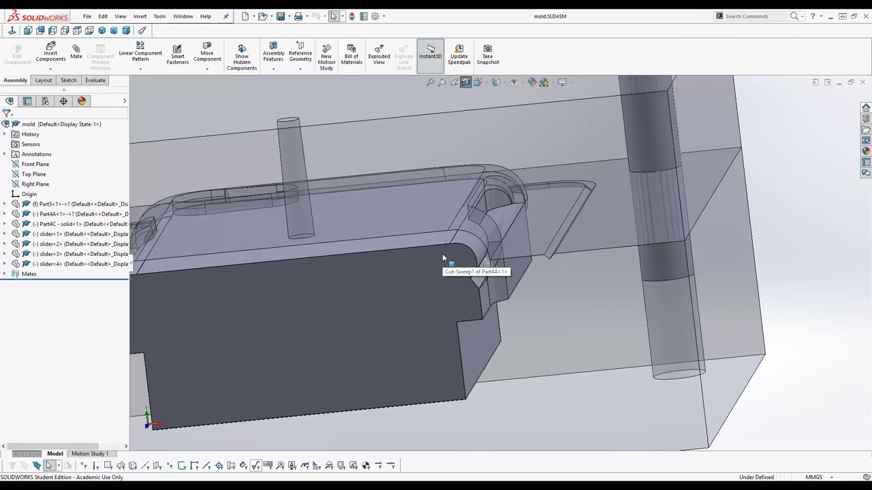
key(ctrl+1)
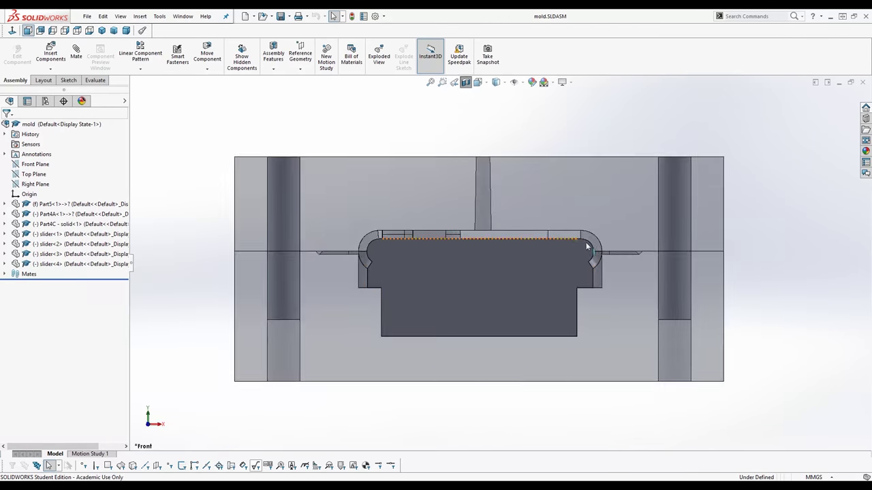
scroll(587, 246, down, 5)
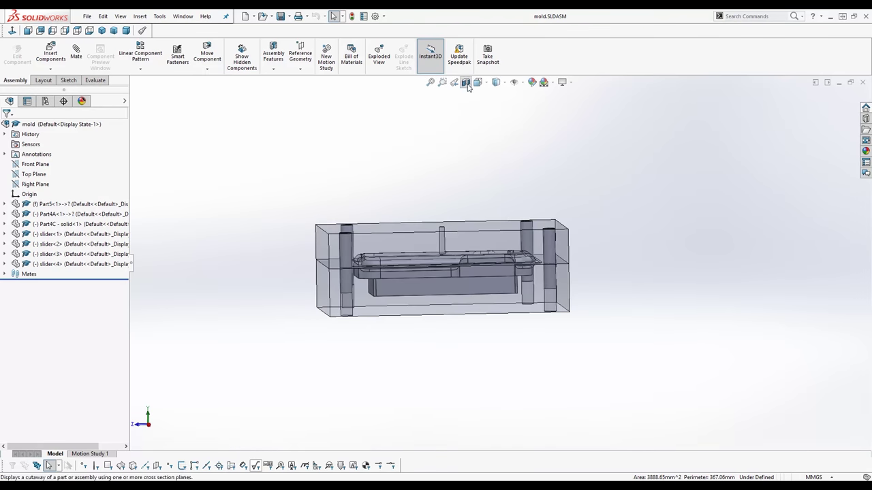
scroll(448, 242, down, 4)
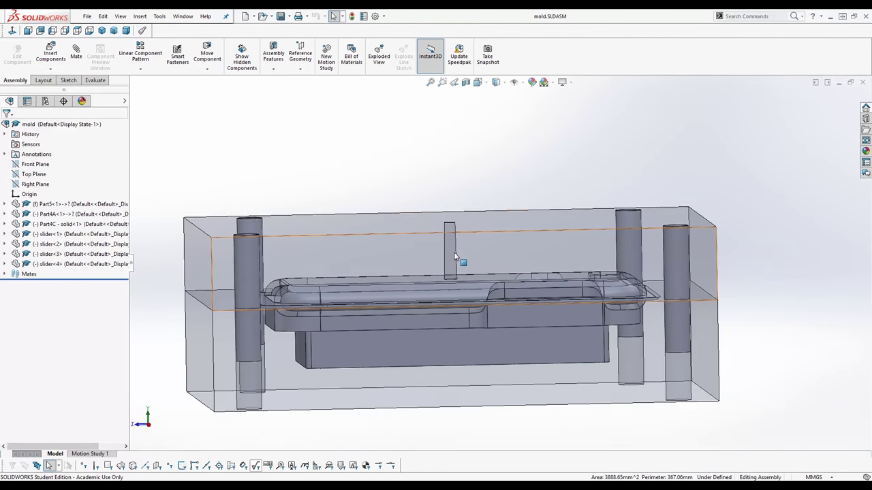
scroll(452, 256, down, 5)
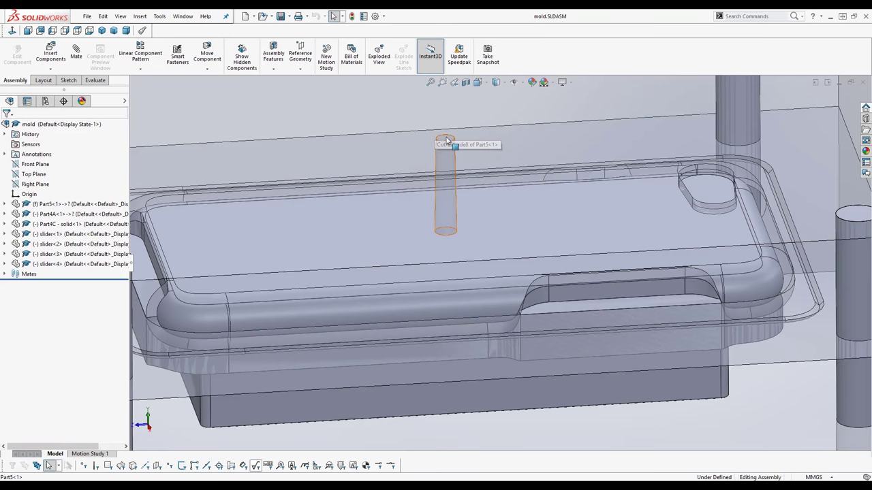
click(447, 141)
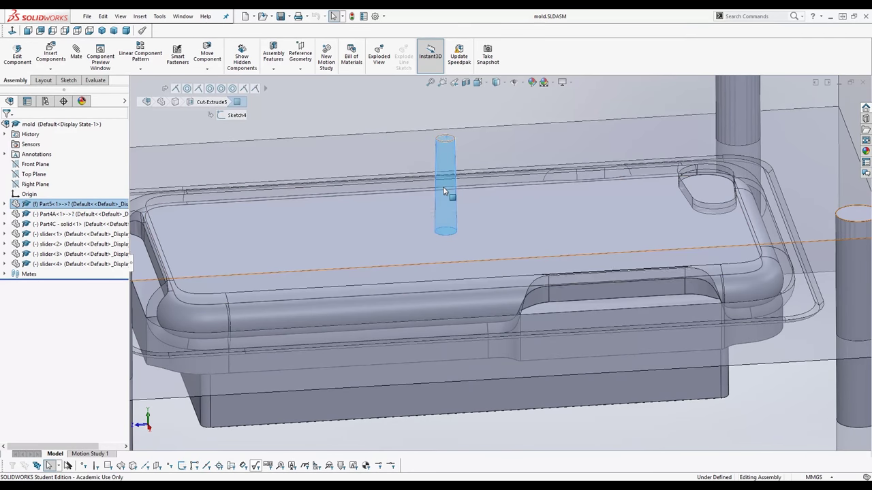
key(f)
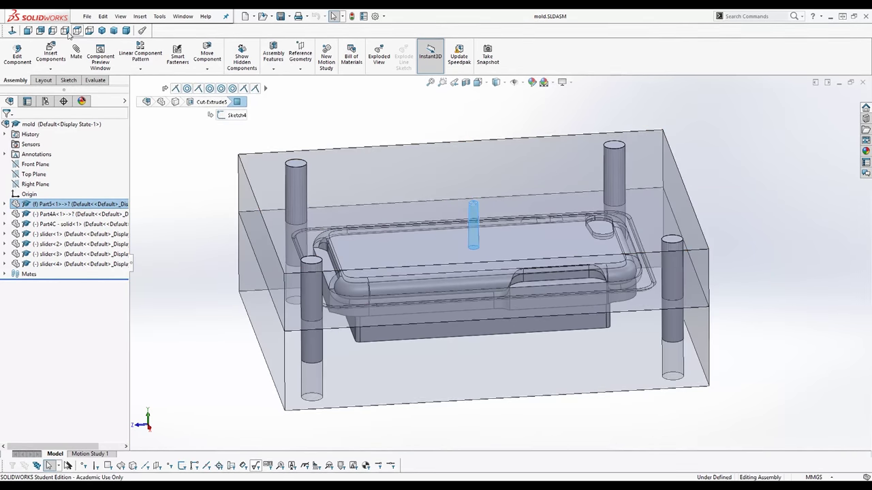
key(ctrl+1)
scroll(508, 197, down, 3)
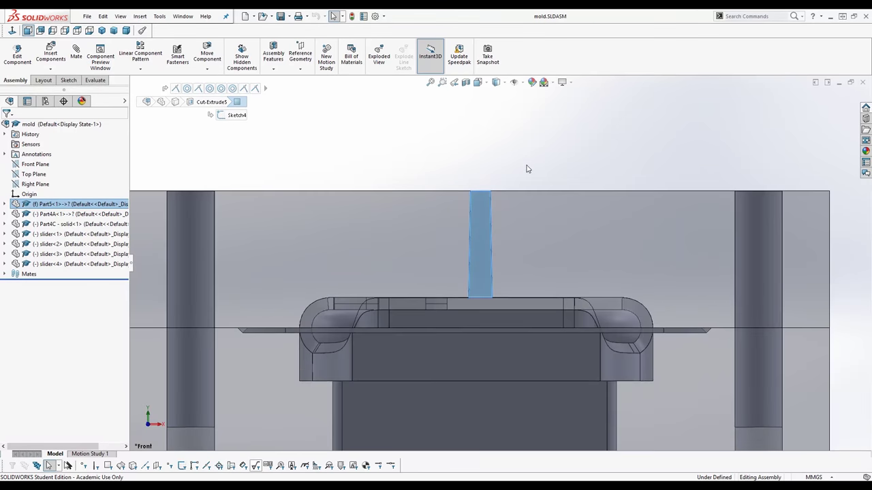
scroll(485, 251, down, 3)
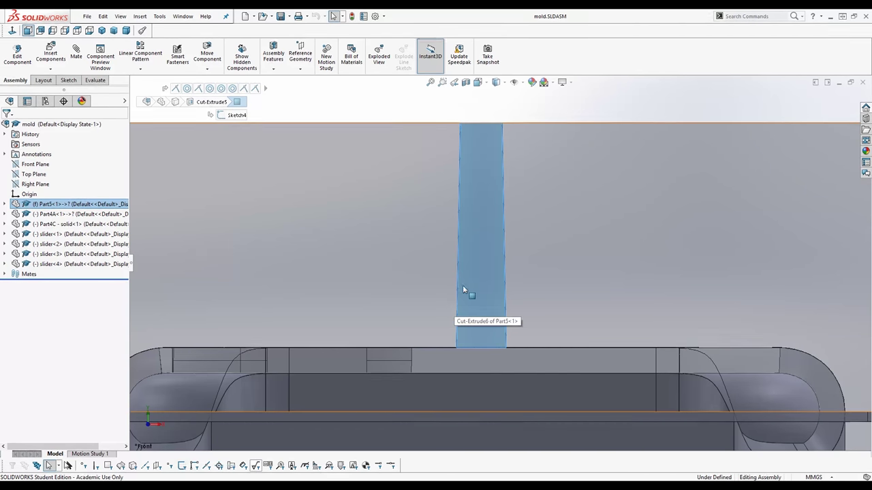
scroll(482, 219, up, 5)
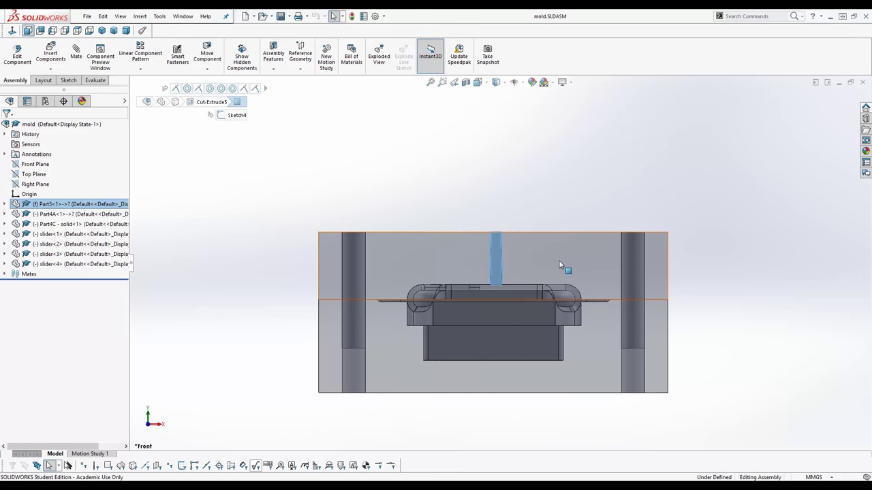
key(ctrl+7)
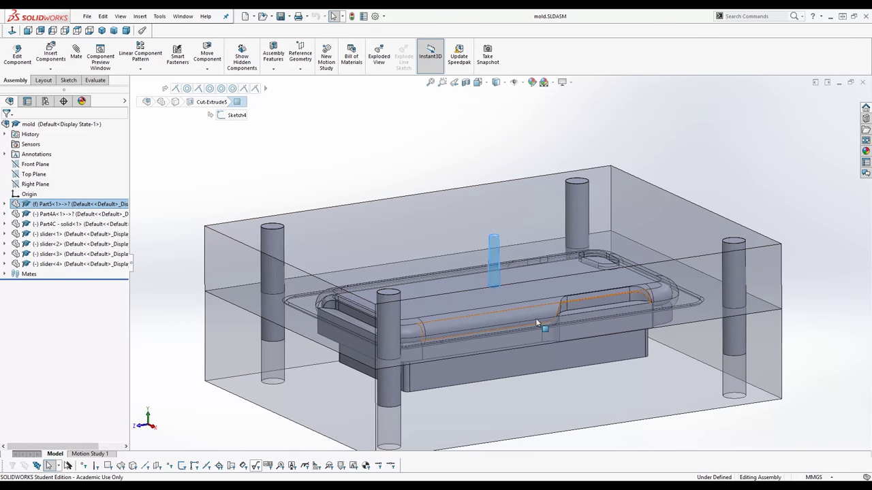
key(f)
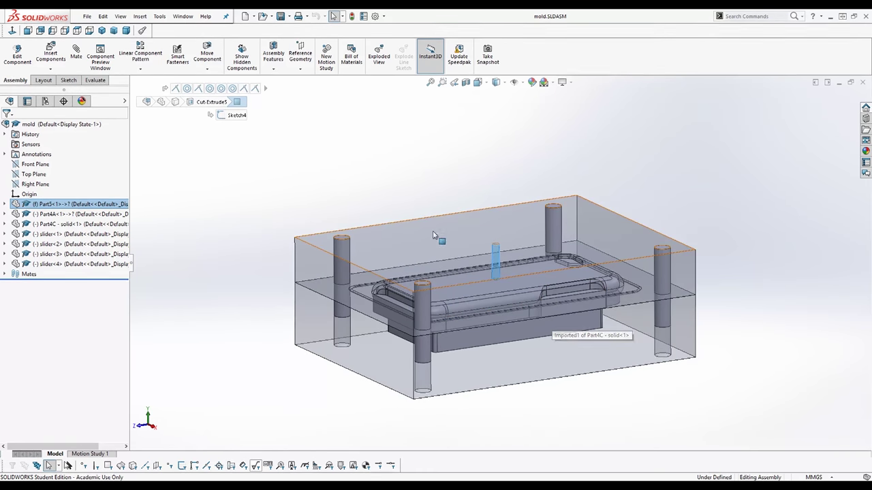
key(ctrl+4)
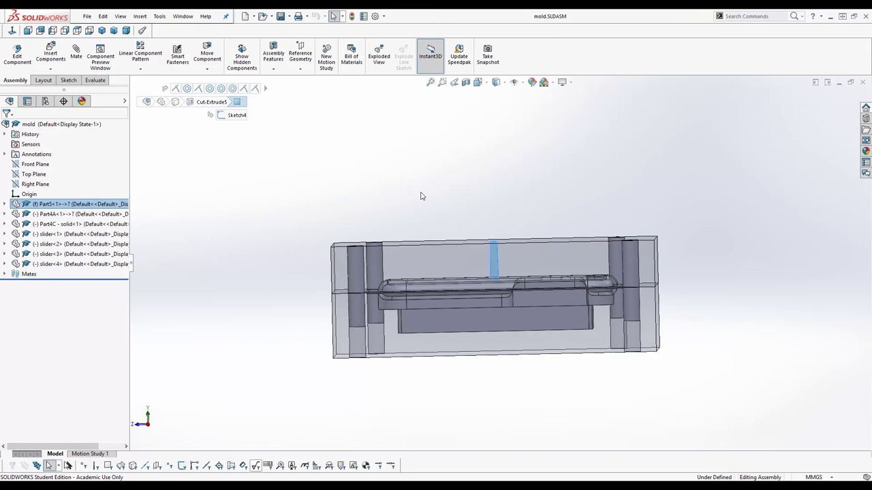
click(28, 30)
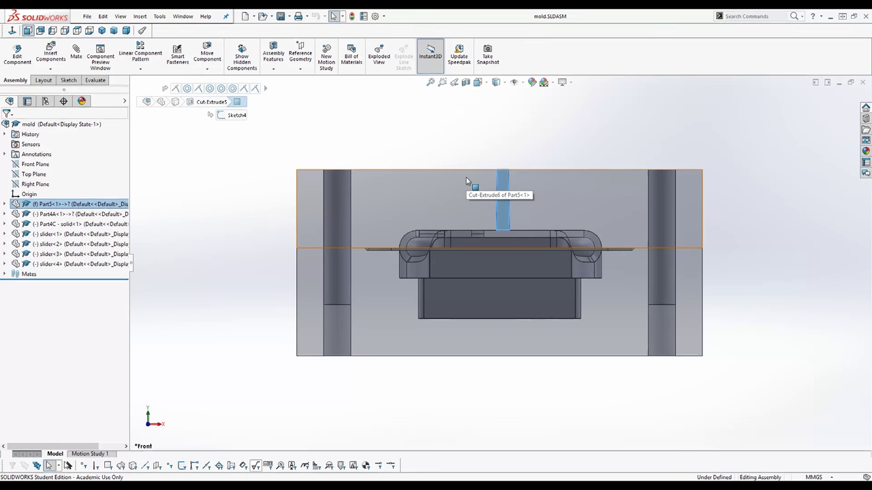
key(Escape)
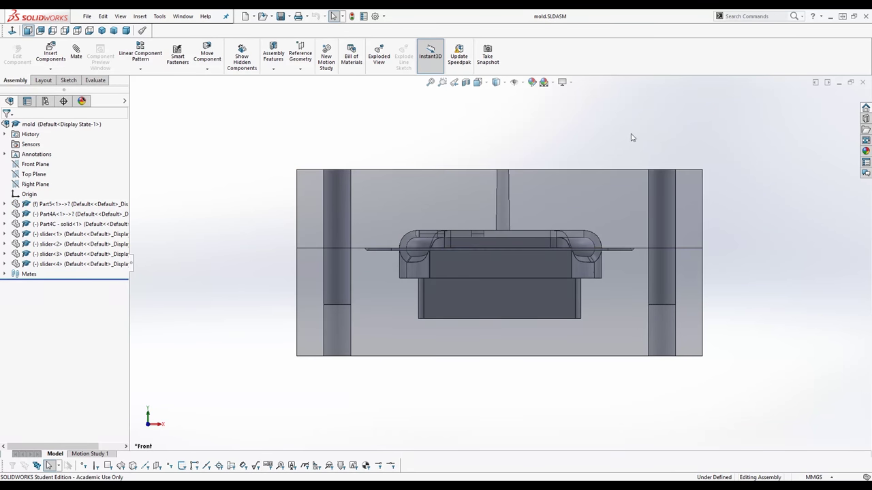
middle_drag(535, 189, 559, 199)
Step: Zoom to fit the whole mold assembly in view
key(z)
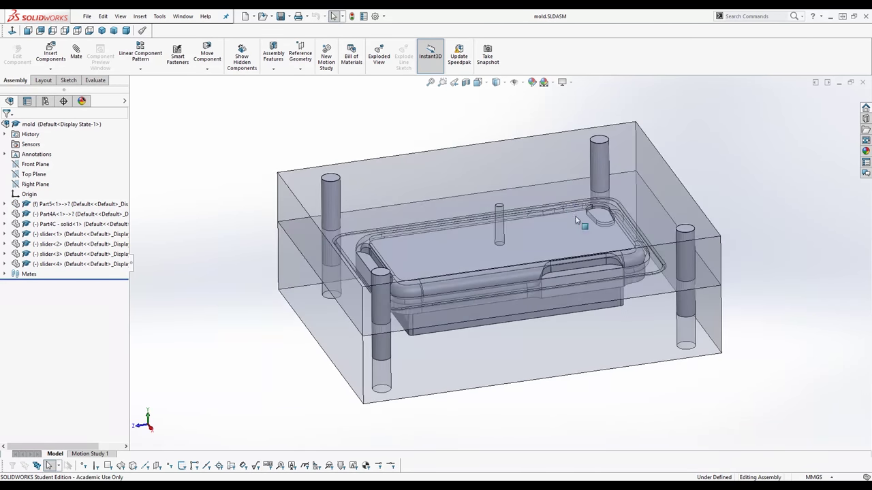